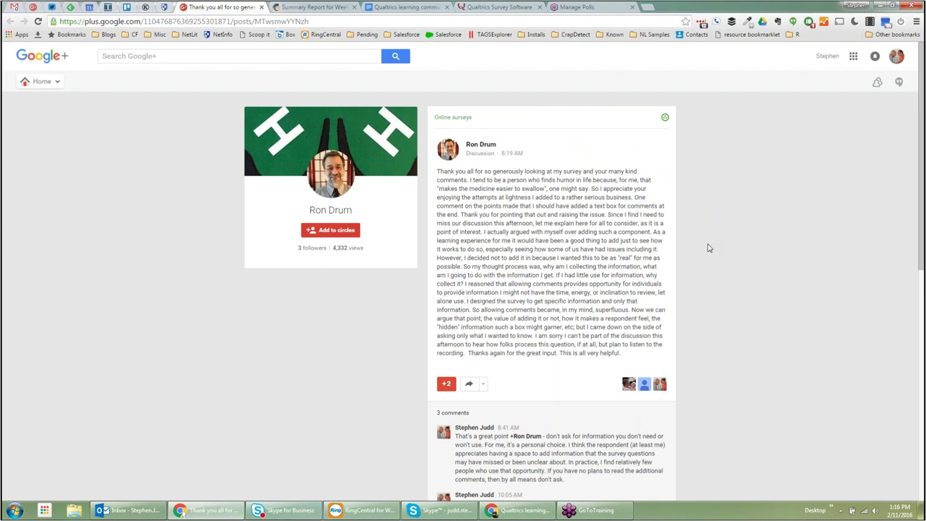
Read the Google+ post about end-of-survey comment boxes and its comments, and close the post.
{"action": "scroll", "coordinate": [709, 248], "scroll_direction": "down", "scroll_amount": 1}
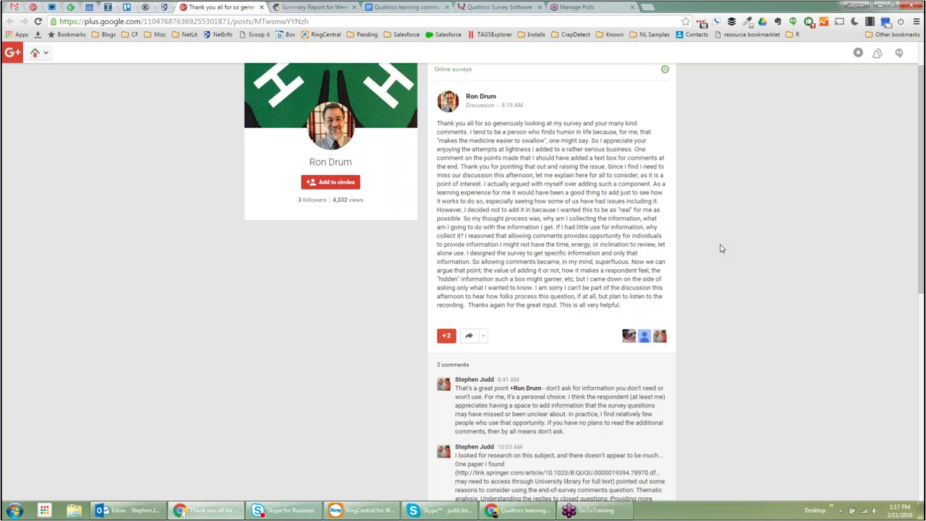
{"action": "scroll", "coordinate": [721, 248], "scroll_direction": "down", "scroll_amount": 2}
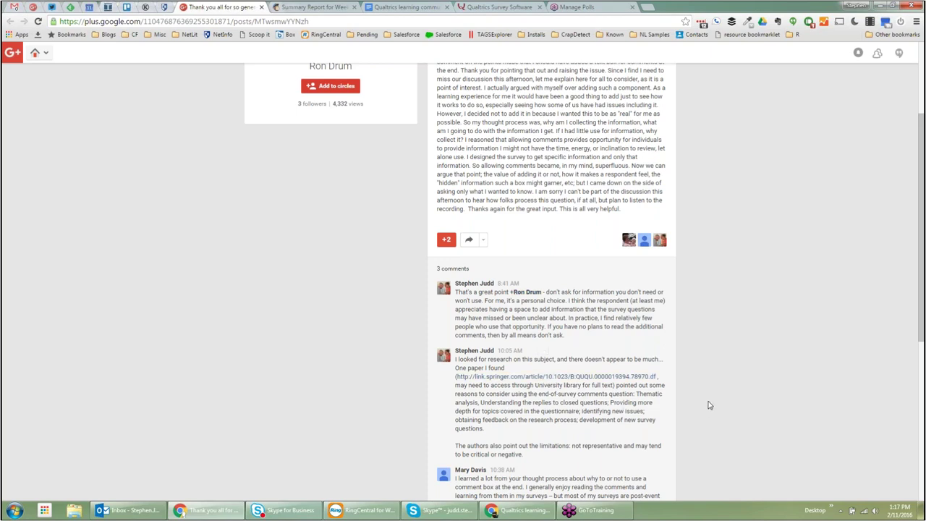
{"action": "scroll", "coordinate": [709, 406], "scroll_direction": "down", "scroll_amount": 1}
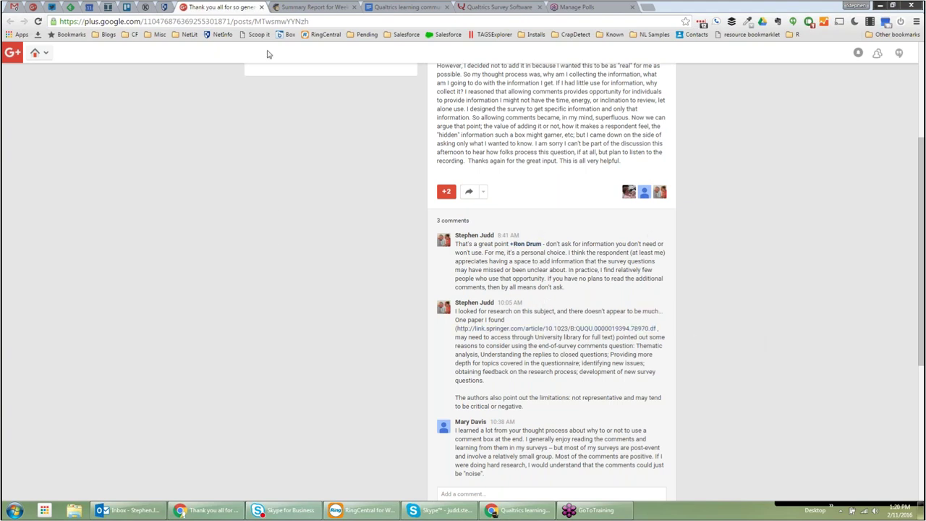
{"action": "left_click", "coordinate": [262, 7]}
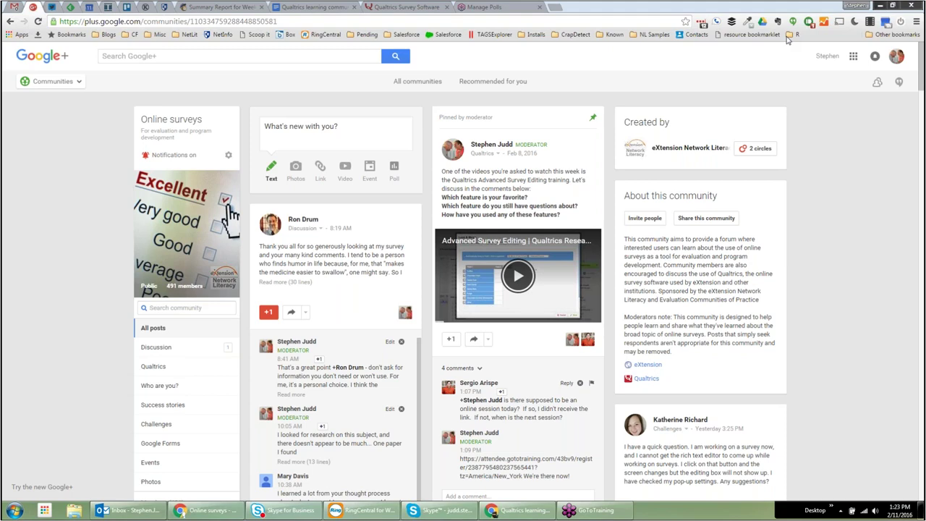
Switch to Qualtrics and open the NetLit Webinar ideas survey for editing.
{"action": "left_click", "coordinate": [394, 8]}
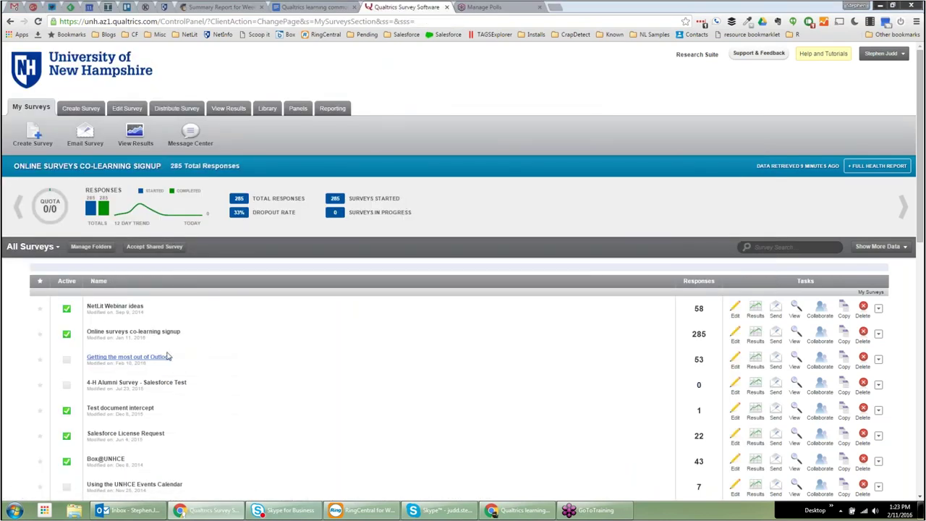
{"action": "scroll", "coordinate": [223, 382], "scroll_direction": "down", "scroll_amount": 1}
{"action": "scroll", "coordinate": [222, 382], "scroll_direction": "down", "scroll_amount": 3}
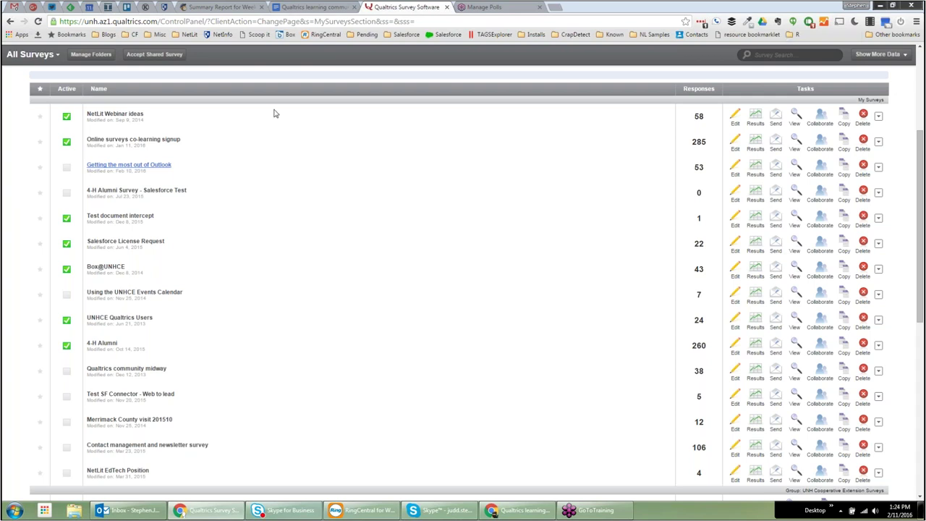
{"action": "left_click", "coordinate": [124, 118]}
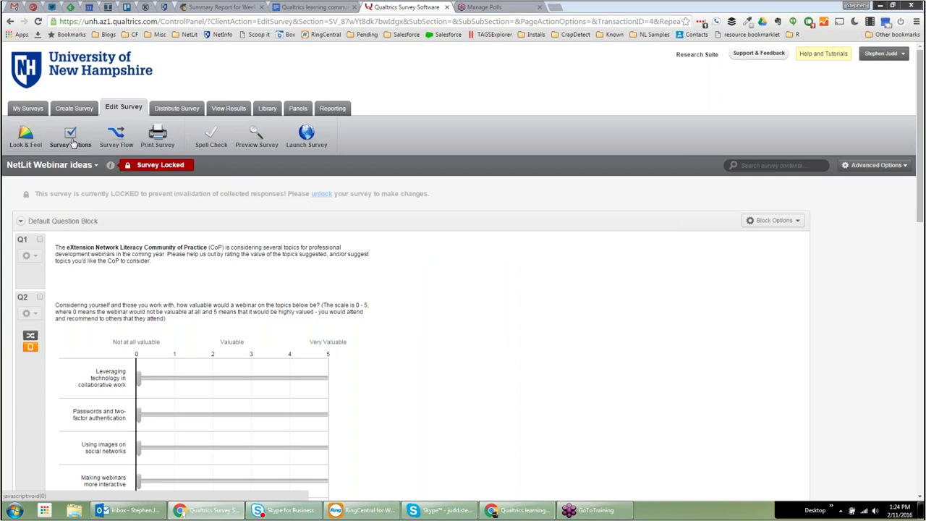
Examine the survey options, including the waiting periods offered for partial completion, and close them without saving.
{"action": "left_click", "coordinate": [72, 141]}
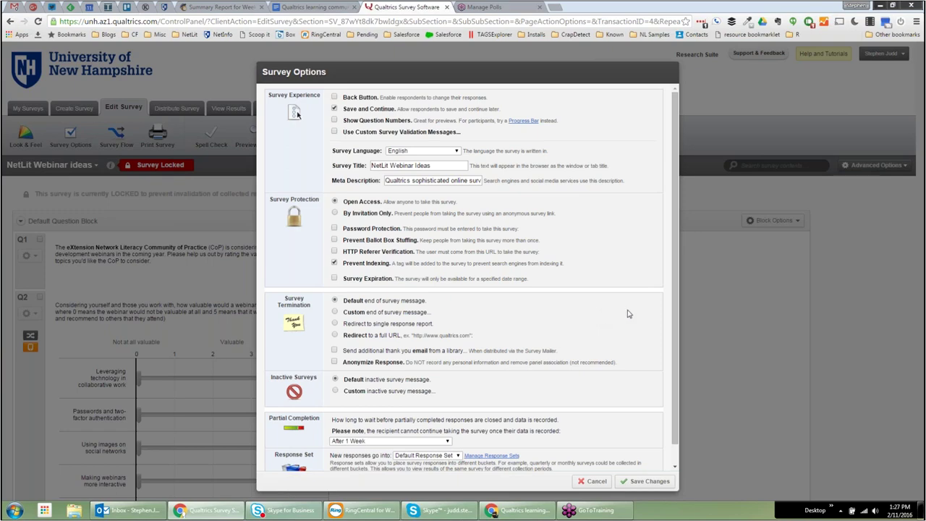
{"action": "scroll", "coordinate": [675, 316], "scroll_direction": "down", "scroll_amount": 1}
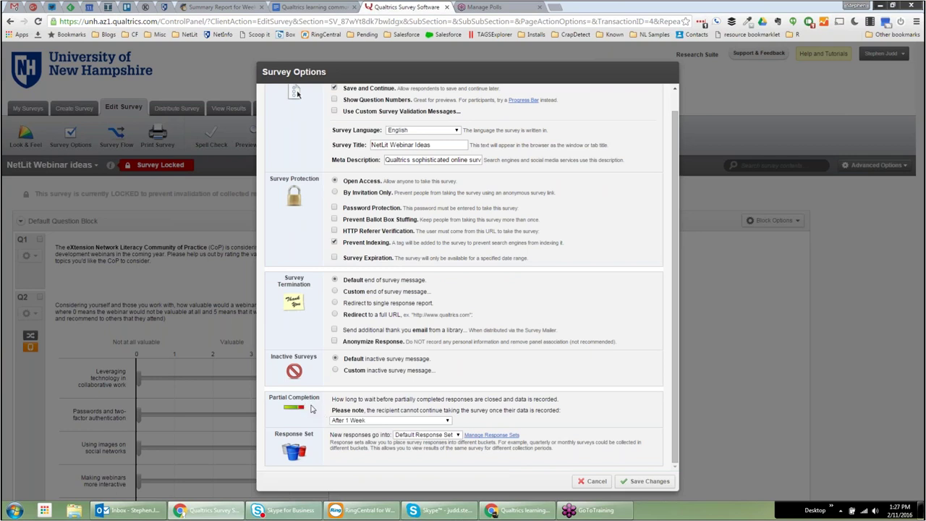
{"action": "left_click", "coordinate": [424, 424]}
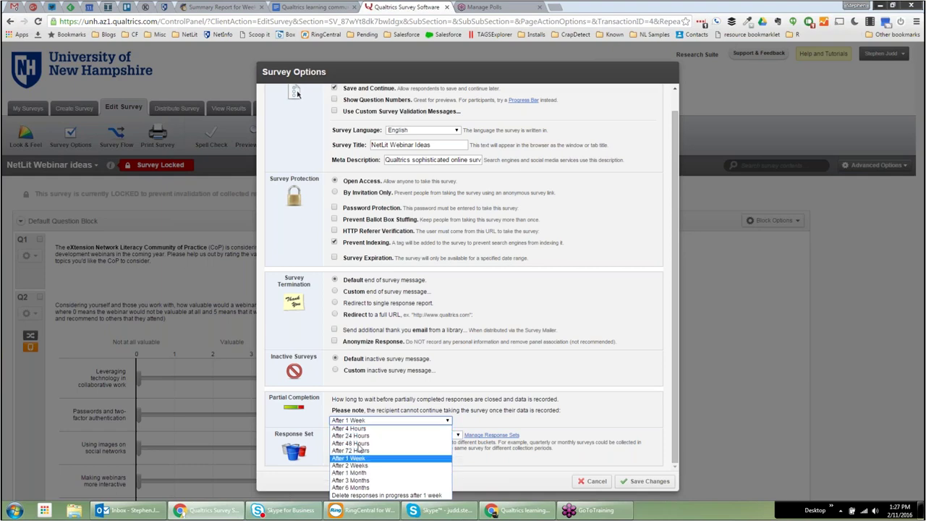
{"action": "left_click", "coordinate": [358, 422]}
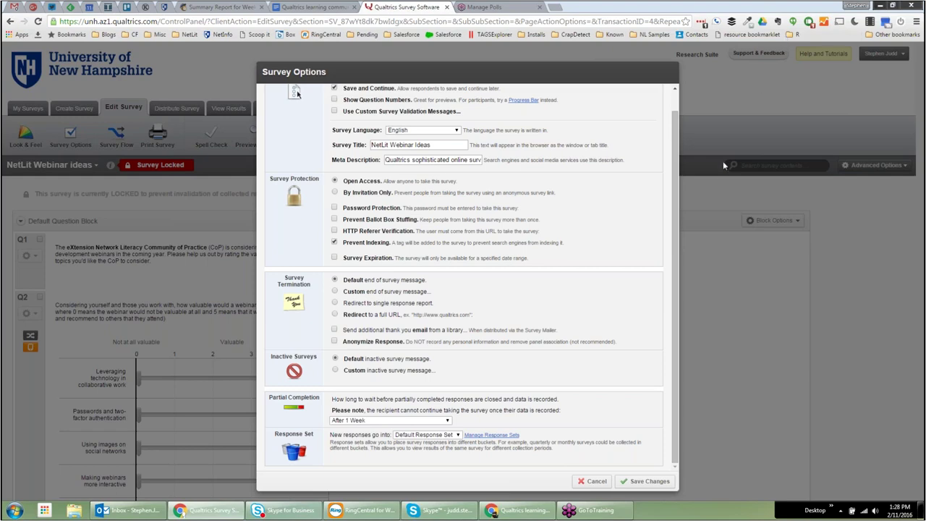
{"action": "scroll", "coordinate": [670, 187], "scroll_direction": "up", "scroll_amount": 1}
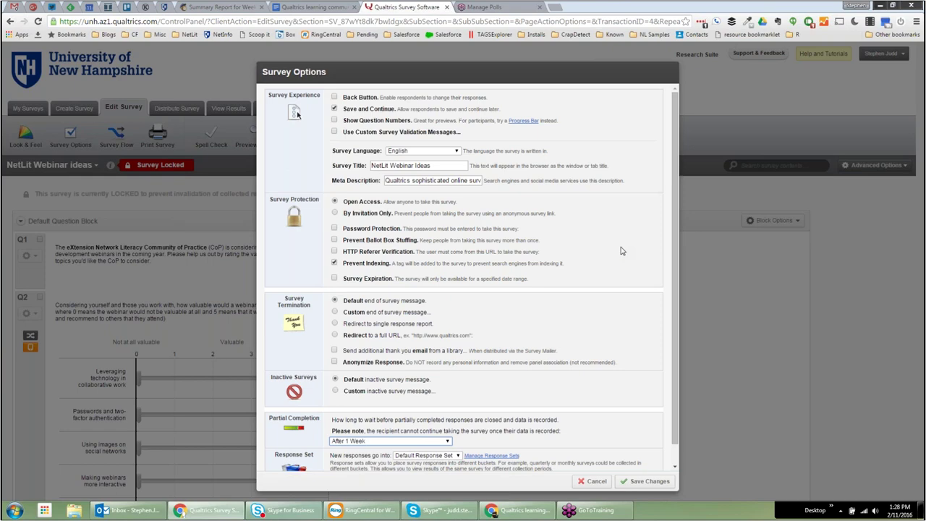
{"action": "left_click", "coordinate": [595, 481]}
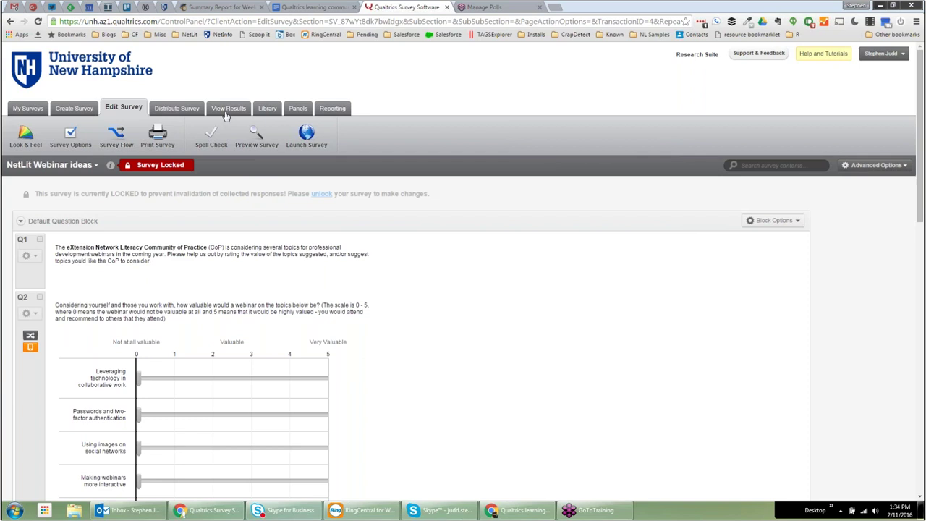
Open My Report in the results of the Online surveys co-learning signup survey.
{"action": "left_click", "coordinate": [21, 109]}
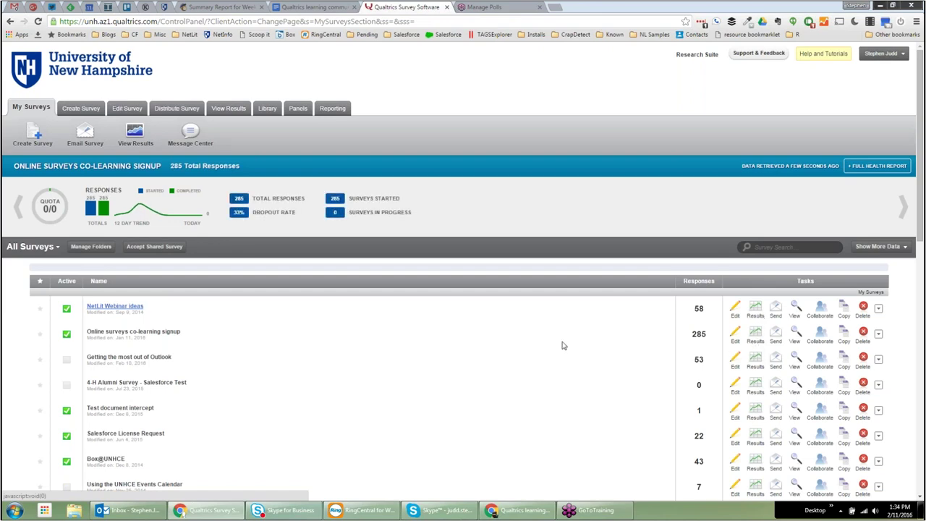
{"action": "left_click", "coordinate": [757, 351]}
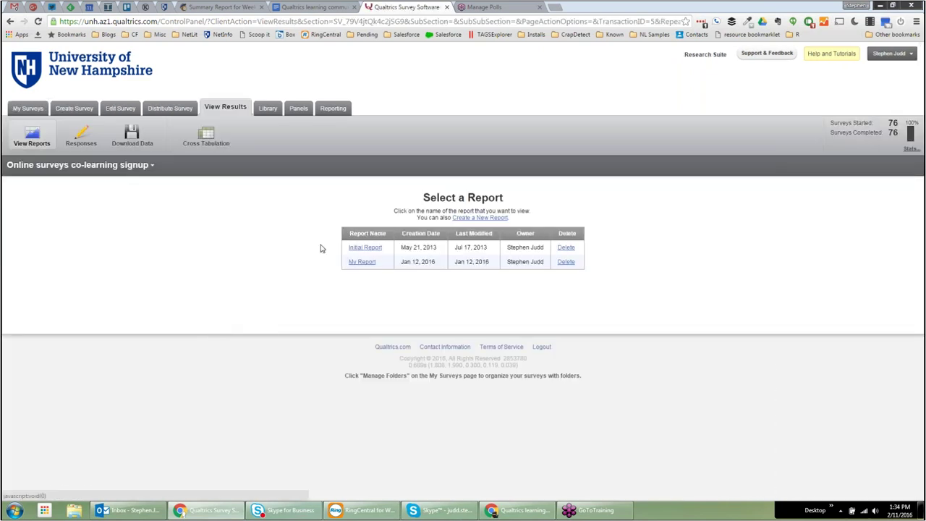
{"action": "left_click", "coordinate": [364, 265]}
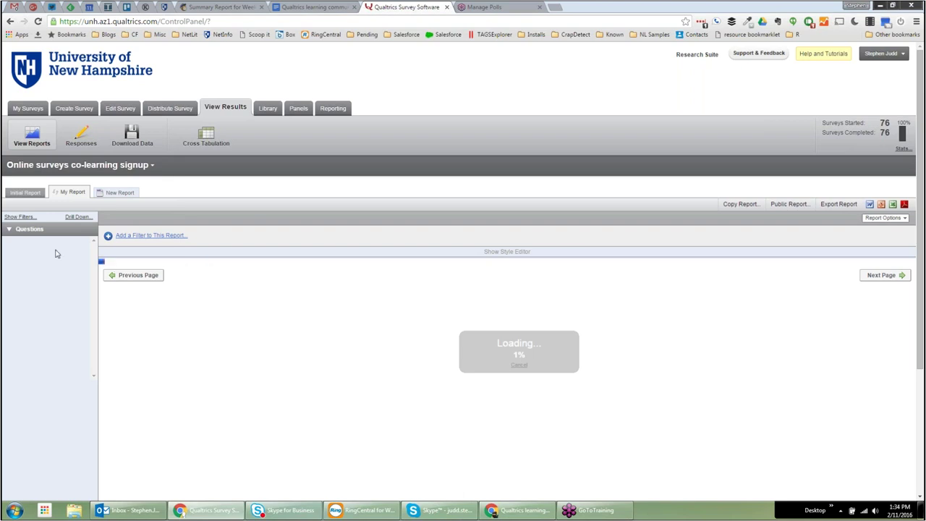
Open the data download settings for the survey and turn off compressing the export into a .zip file.
{"action": "left_click", "coordinate": [131, 141]}
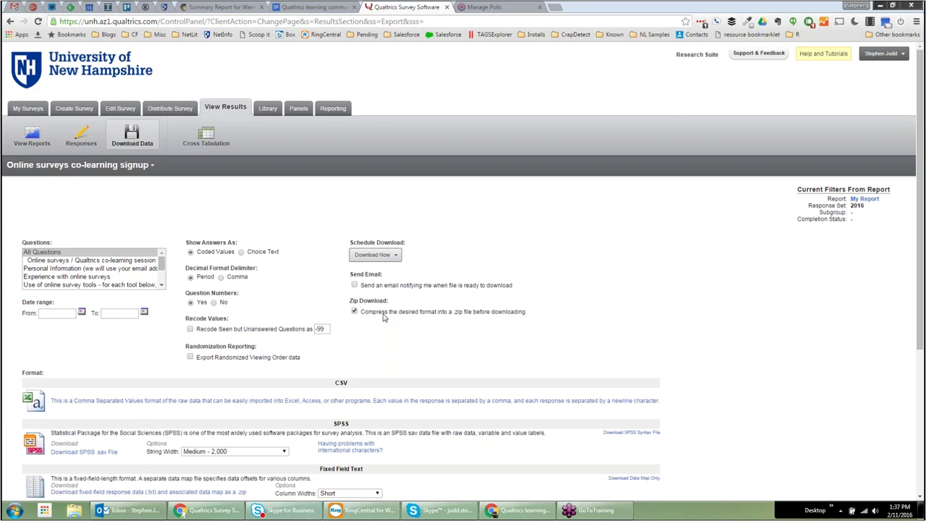
{"action": "left_click", "coordinate": [354, 311]}
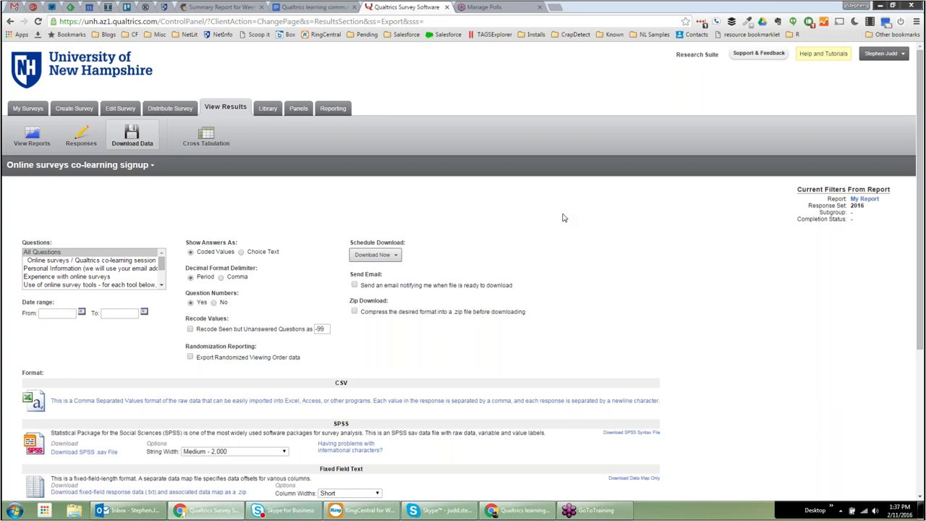
Examine the survey's recorded responses, including the actions offered when the first response is selected, and leave it deselected.
{"action": "left_click", "coordinate": [81, 142]}
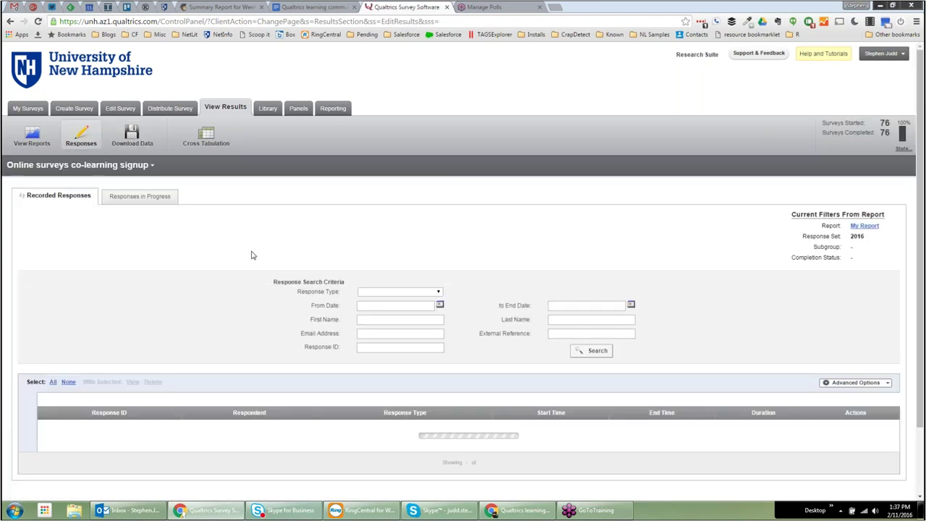
{"action": "scroll", "coordinate": [252, 255], "scroll_direction": "down", "scroll_amount": 2}
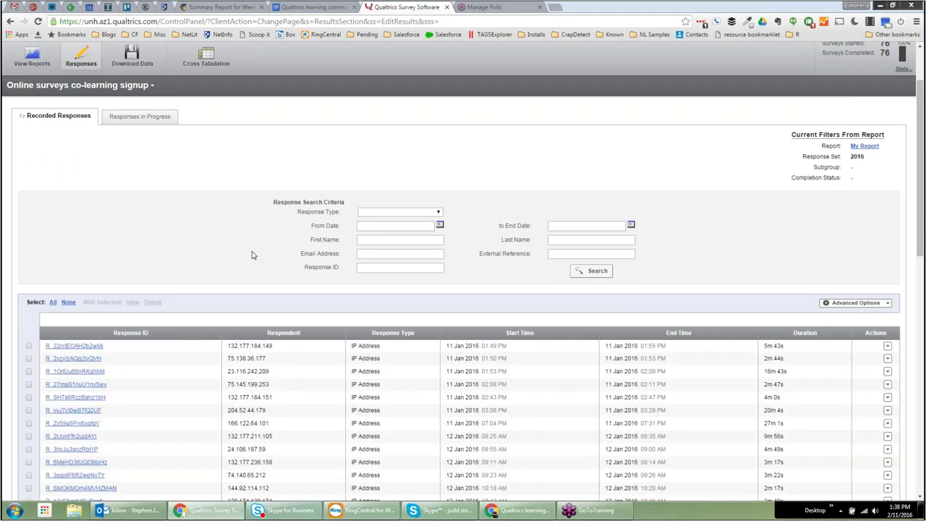
{"action": "scroll", "coordinate": [252, 255], "scroll_direction": "down", "scroll_amount": 2}
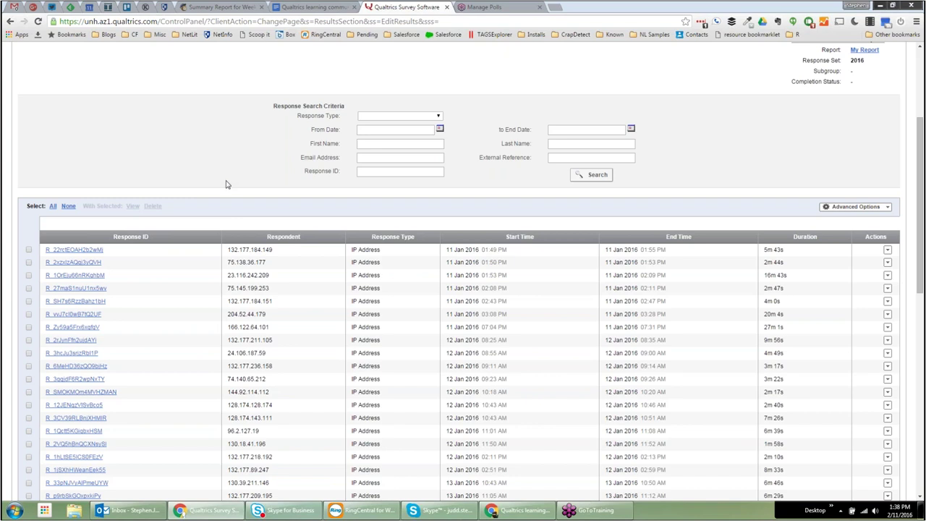
{"action": "left_click", "coordinate": [29, 251]}
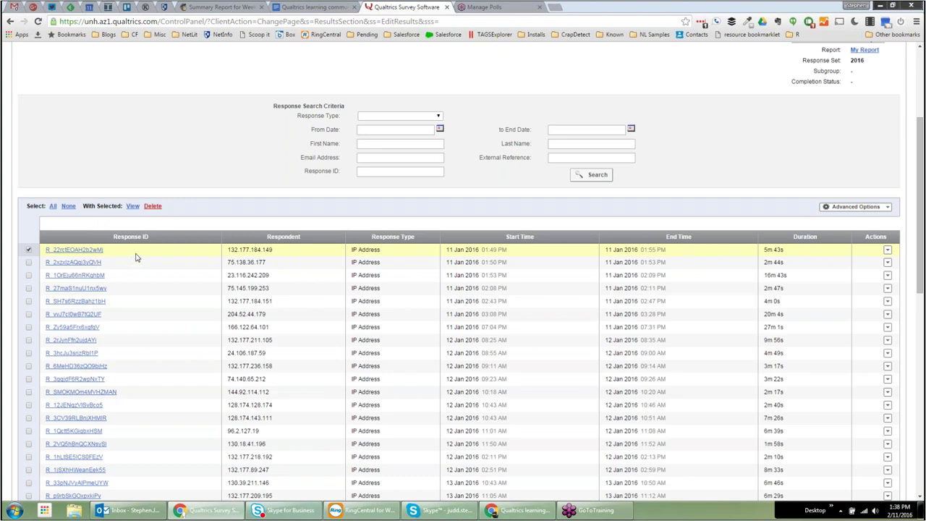
{"action": "left_click", "coordinate": [29, 251]}
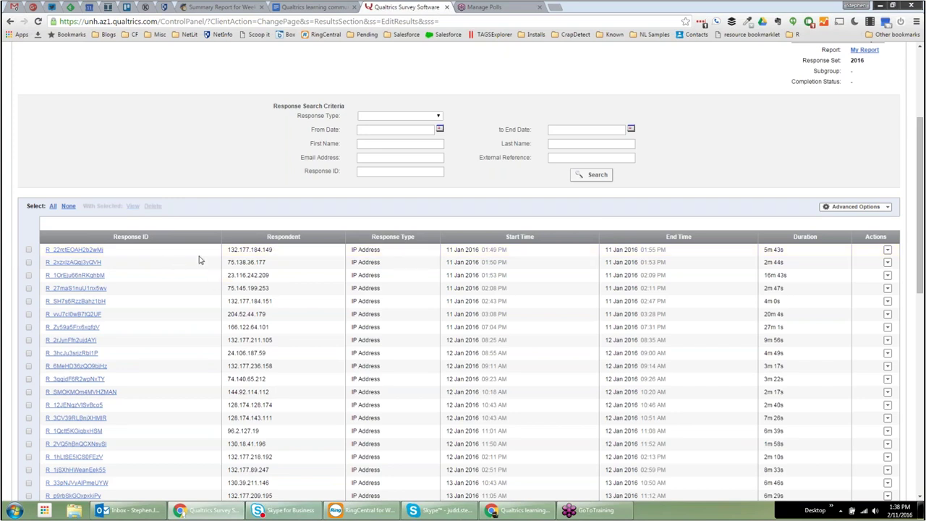
{"action": "scroll", "coordinate": [200, 260], "scroll_direction": "up", "scroll_amount": 1}
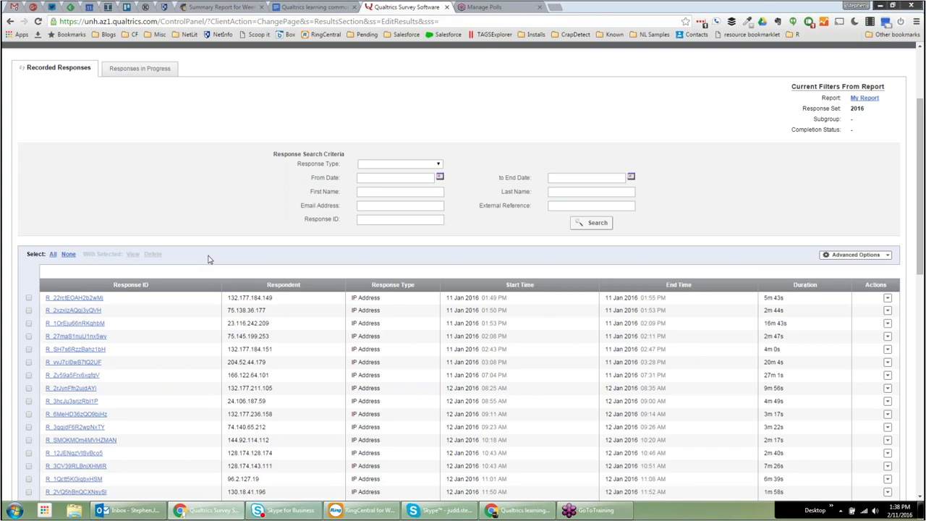
{"action": "scroll", "coordinate": [219, 259], "scroll_direction": "up", "scroll_amount": 1}
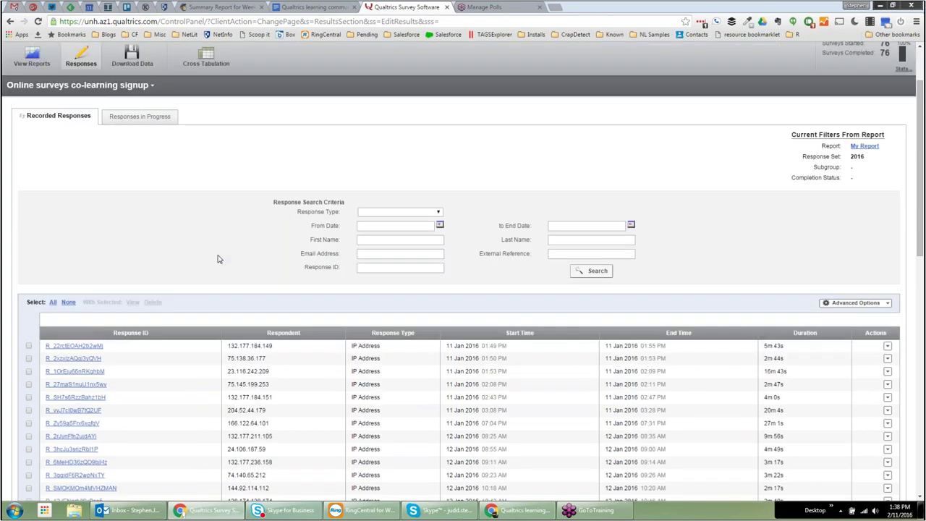
{"action": "scroll", "coordinate": [219, 259], "scroll_direction": "up", "scroll_amount": 1}
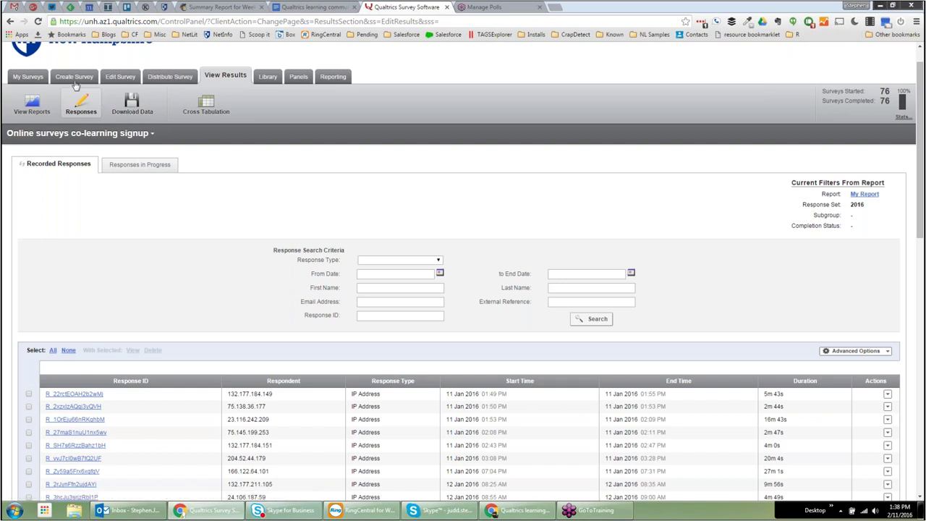
Check which response sets new responses can go into in the Online surveys co-learning signup survey's options, and cancel without saving.
{"action": "left_click", "coordinate": [29, 78]}
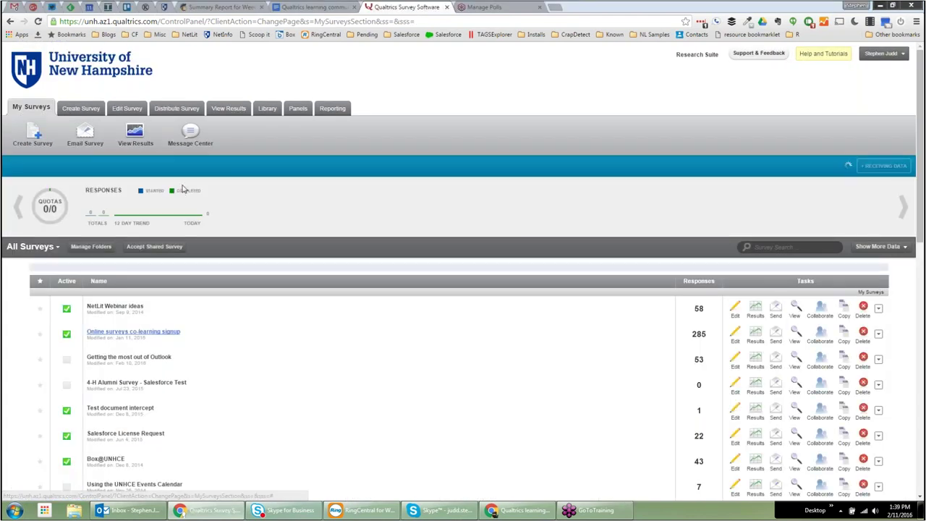
{"action": "left_click", "coordinate": [142, 337]}
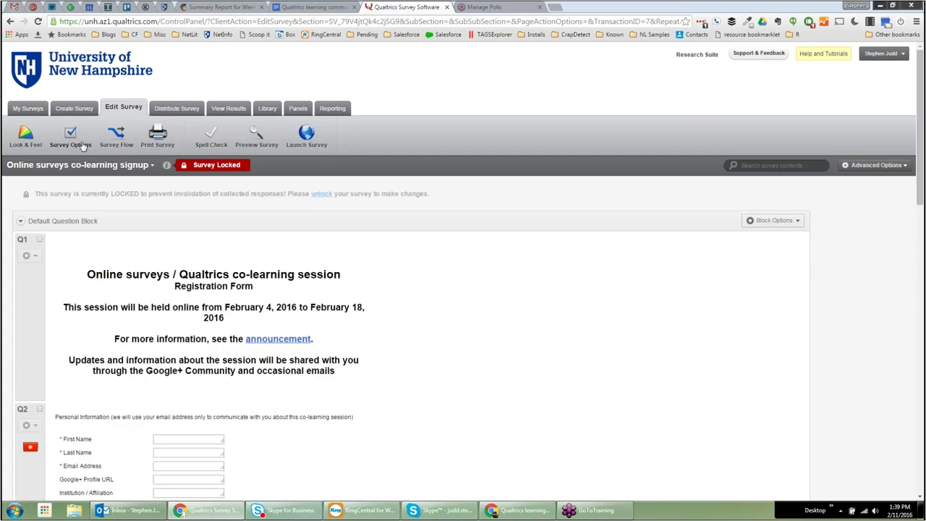
{"action": "left_click", "coordinate": [71, 140]}
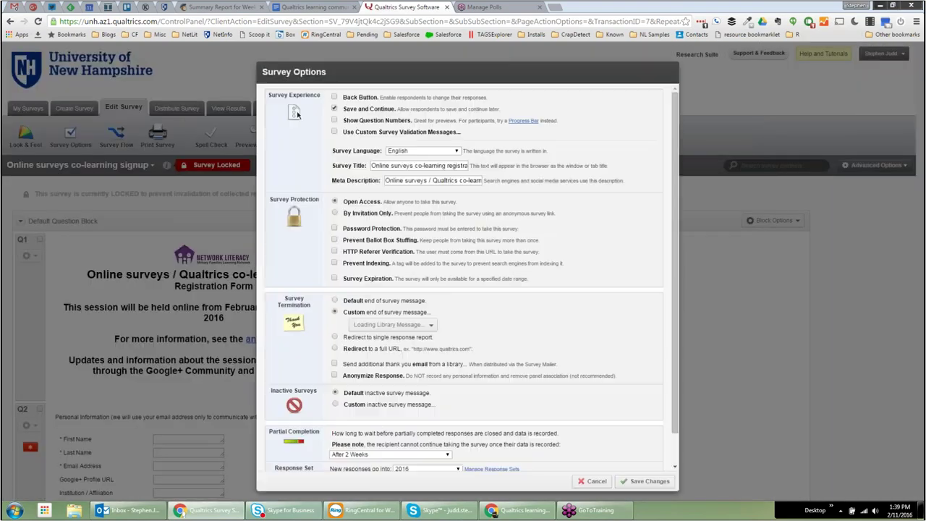
{"action": "scroll", "coordinate": [475, 343], "scroll_direction": "down", "scroll_amount": 1}
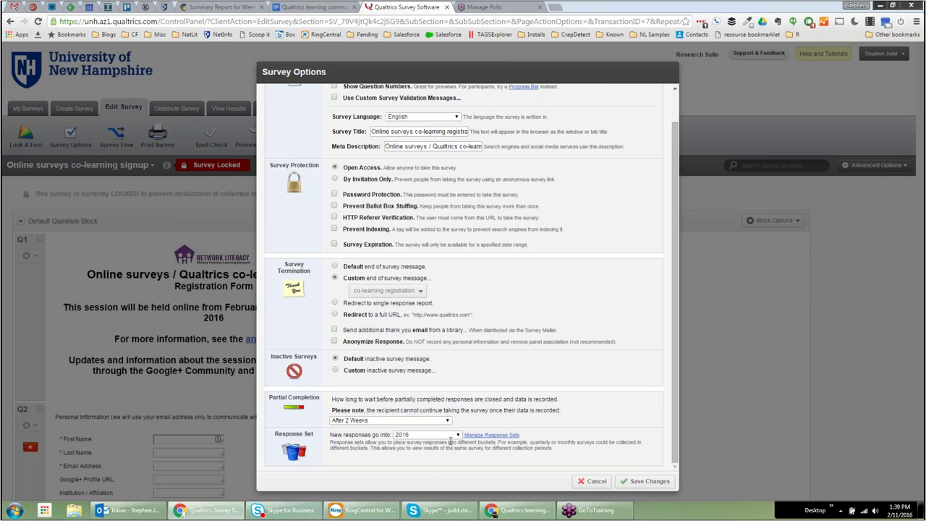
{"action": "left_click", "coordinate": [458, 436]}
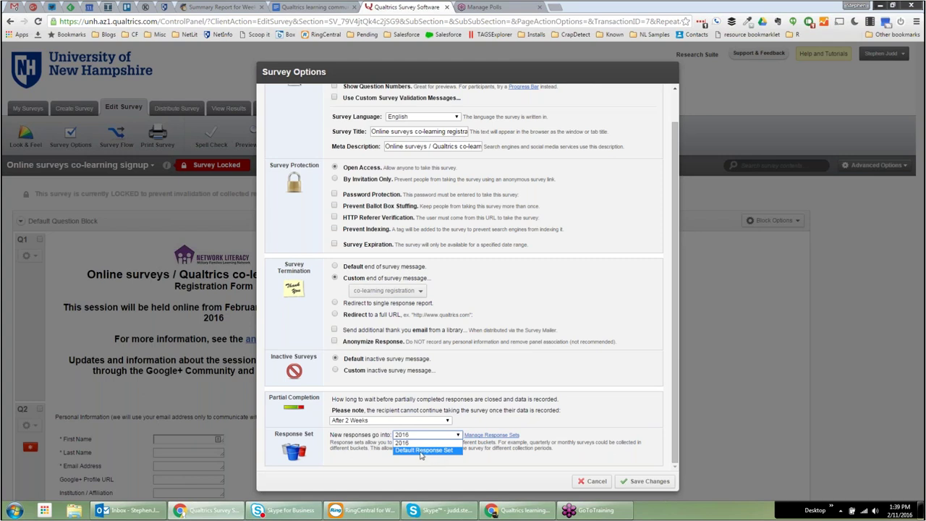
{"action": "left_click", "coordinate": [345, 444]}
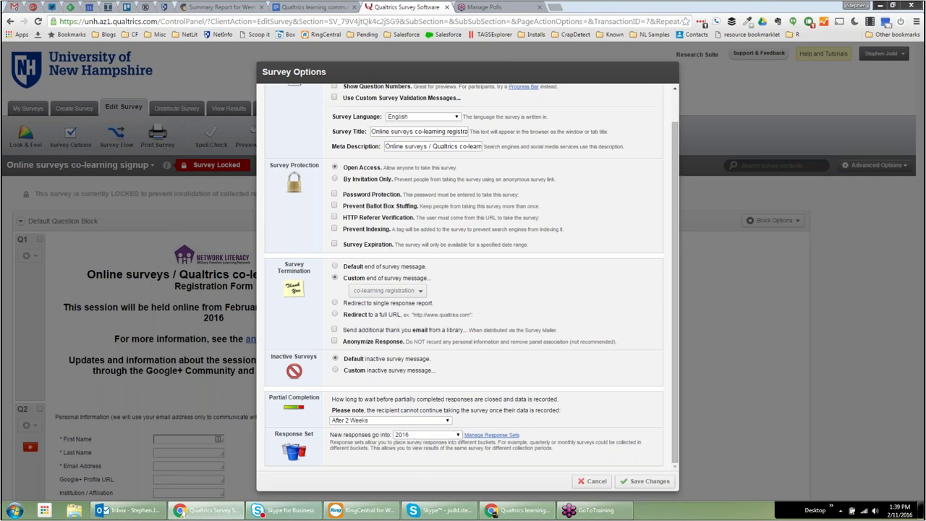
{"action": "left_click", "coordinate": [594, 481]}
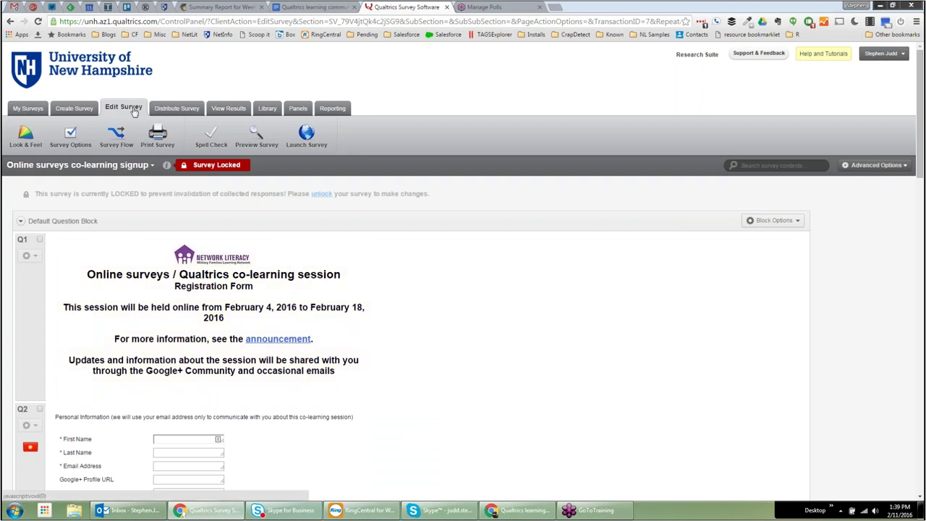
Open My Report from the list of reports in the Online surveys co-learning signup survey's results.
{"action": "left_click", "coordinate": [229, 112]}
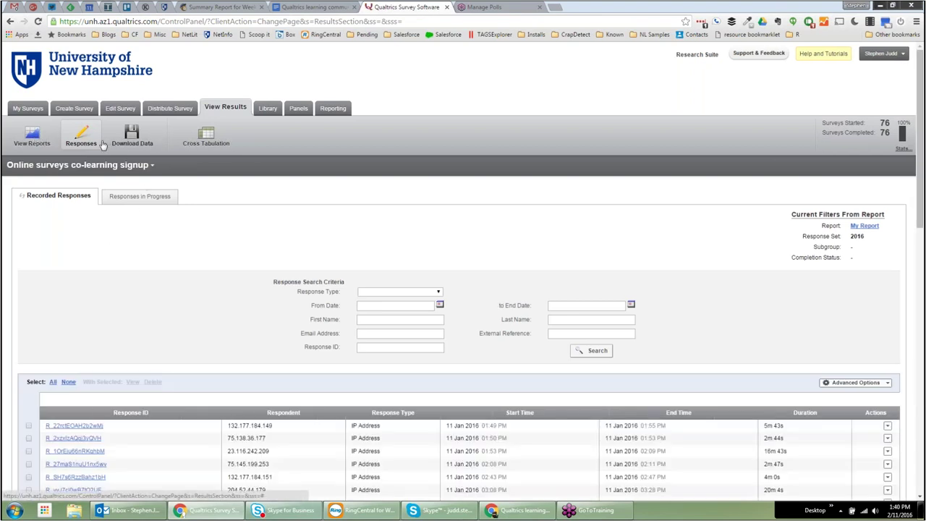
{"action": "left_click", "coordinate": [32, 134]}
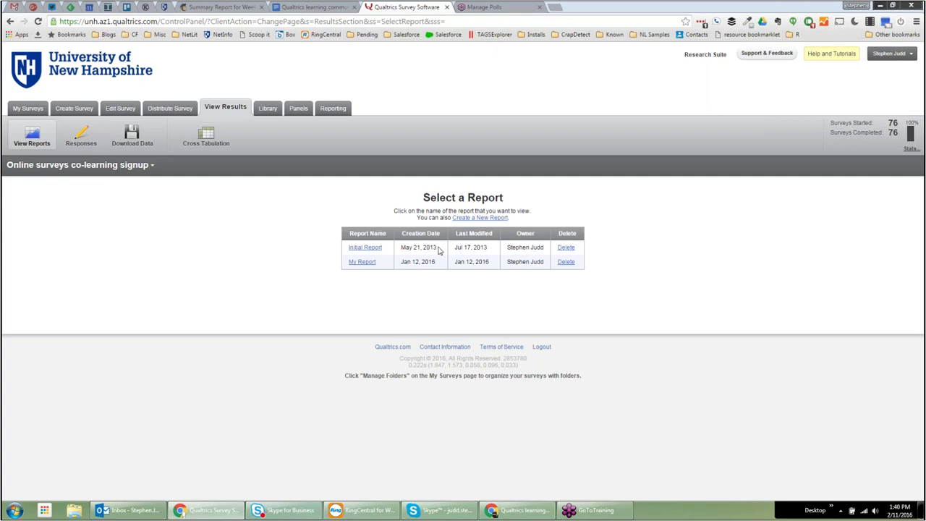
{"action": "left_click", "coordinate": [363, 263]}
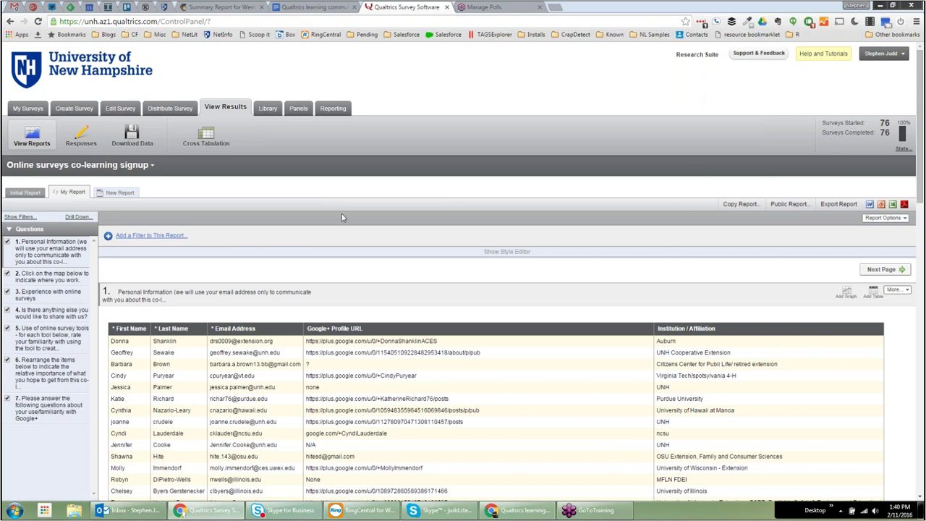
Return to the survey list, then open the survey's data download settings from its results, leaving the report before it finishes loading.
{"action": "left_click", "coordinate": [36, 110]}
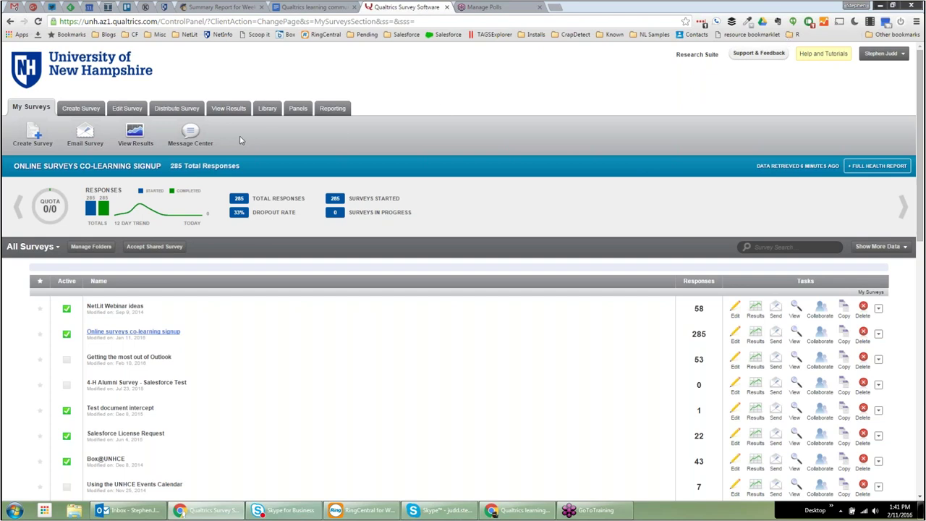
{"action": "left_click", "coordinate": [133, 144]}
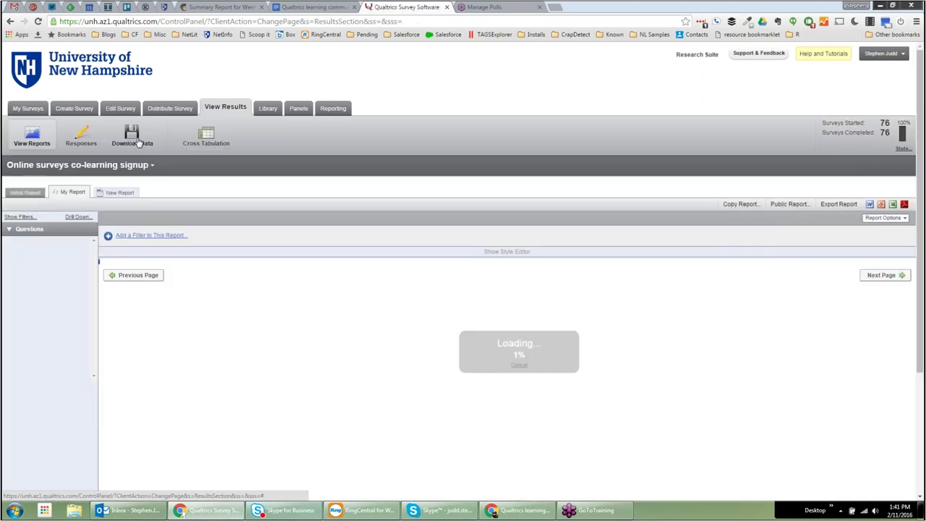
{"action": "left_click", "coordinate": [136, 142]}
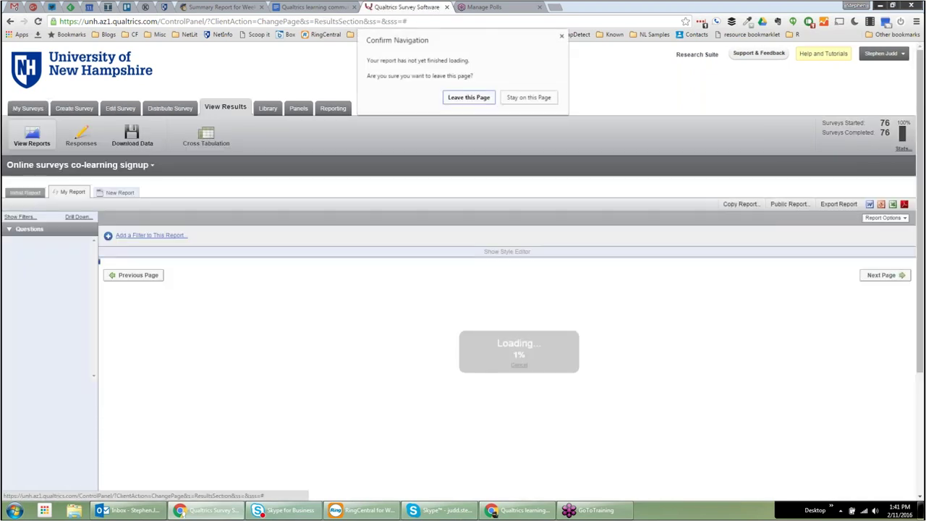
{"action": "left_click", "coordinate": [469, 97]}
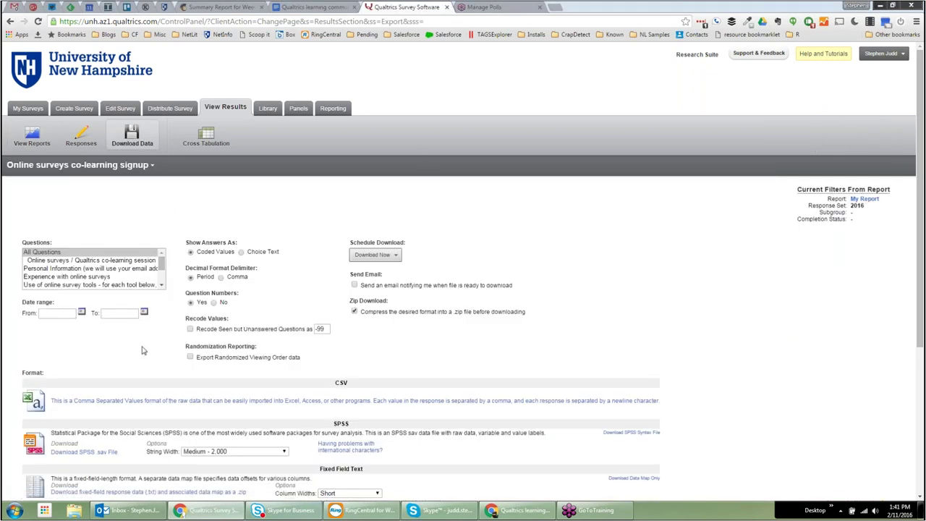
Check the other surveys available for switching and the questions selectable for the data download, keeping the current survey and All Questions.
{"action": "left_click", "coordinate": [153, 166]}
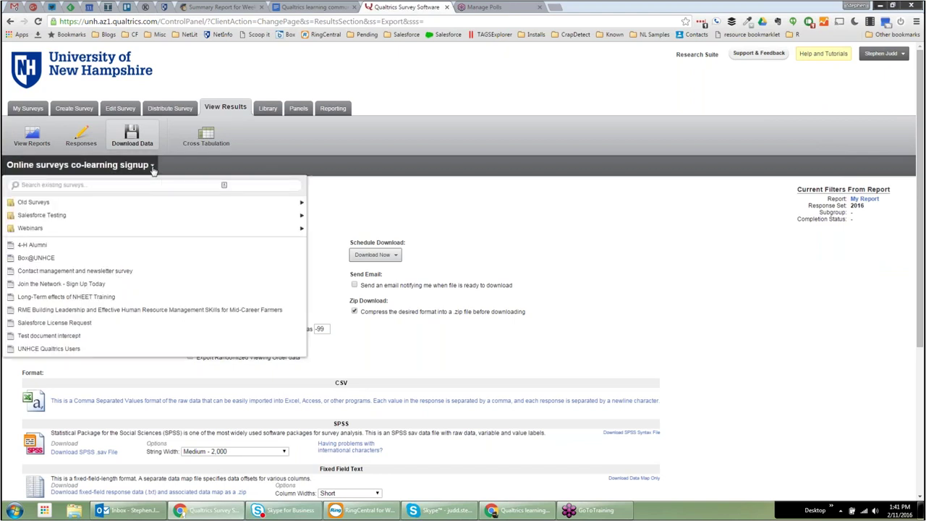
{"action": "left_click", "coordinate": [463, 203]}
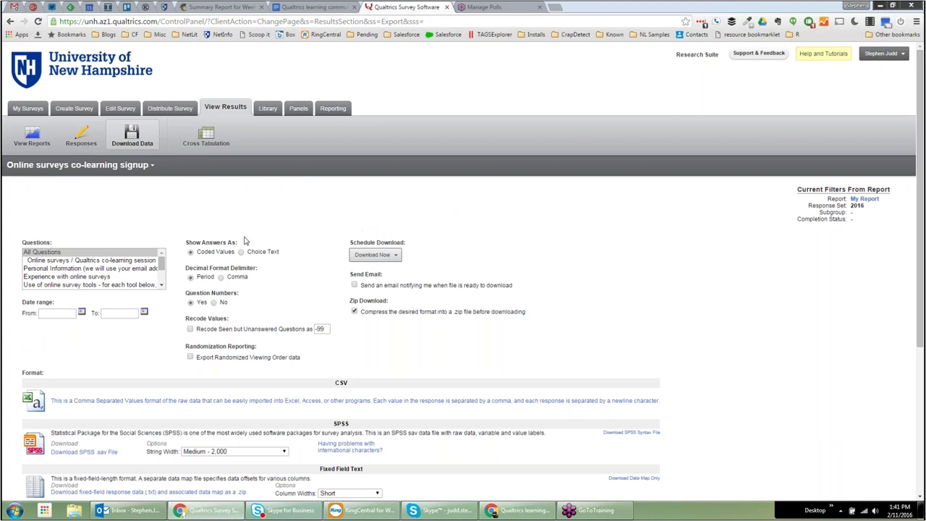
{"action": "scroll", "coordinate": [244, 241], "scroll_direction": "down", "scroll_amount": 1}
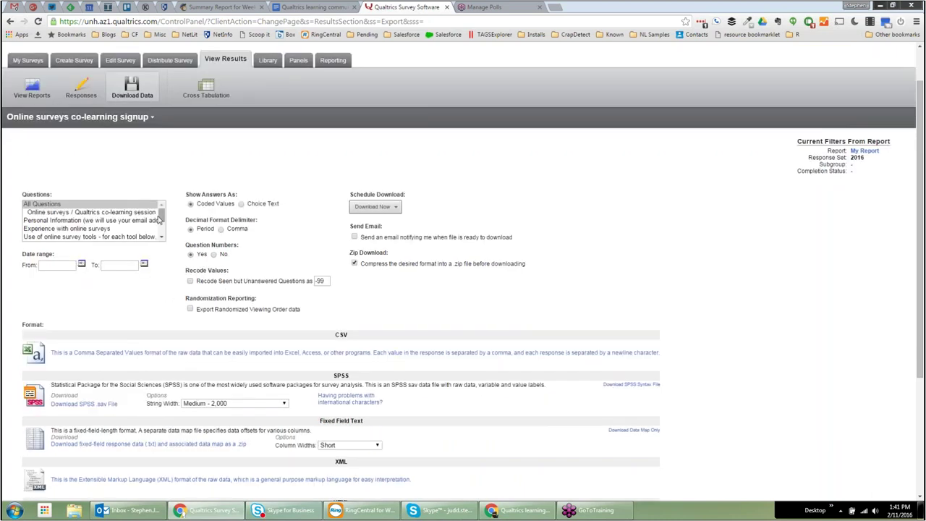
{"action": "mouse_move", "coordinate": [161, 220]}
{"action": "left_mouse_down"}
{"action": "mouse_move", "coordinate": [161, 233]}
{"action": "mouse_move", "coordinate": [163, 213]}
{"action": "left_mouse_up"}
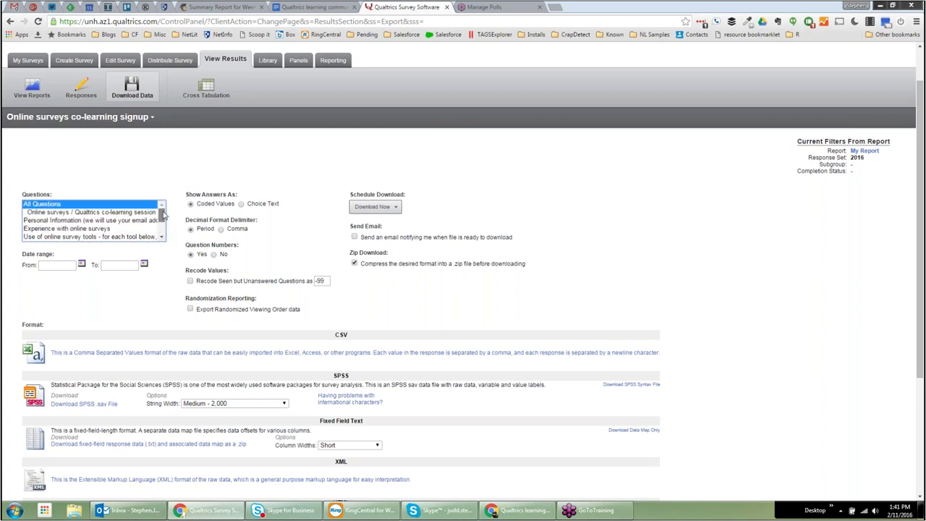
{"action": "left_click", "coordinate": [164, 168]}
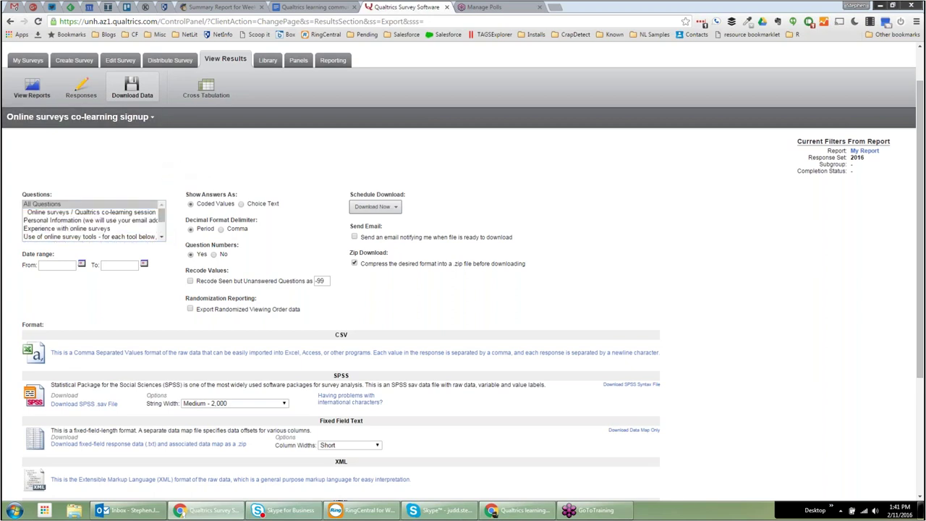
Review the survey's recorded responses and the available Response Type search criteria, leaving the response type blank.
{"action": "left_click", "coordinate": [78, 97]}
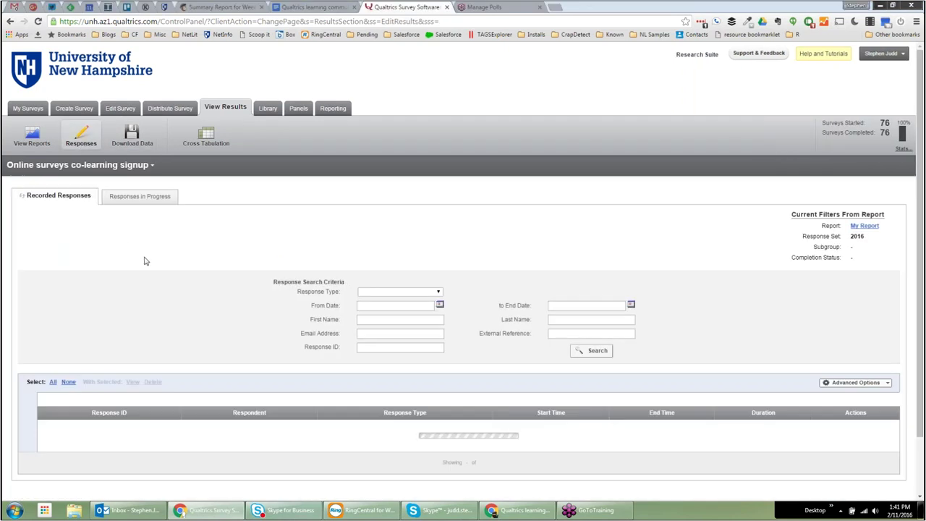
{"action": "scroll", "coordinate": [145, 260], "scroll_direction": "down", "scroll_amount": 2}
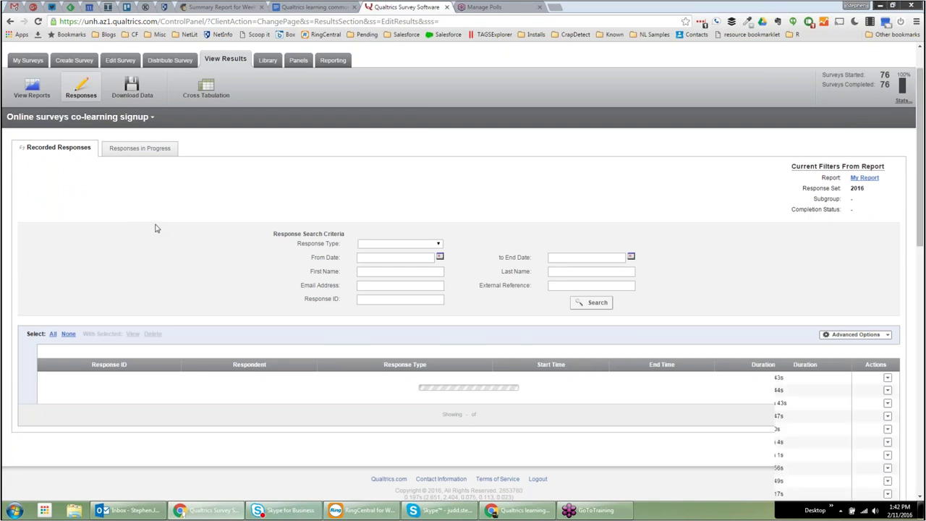
{"action": "scroll", "coordinate": [173, 227], "scroll_direction": "down", "scroll_amount": 4}
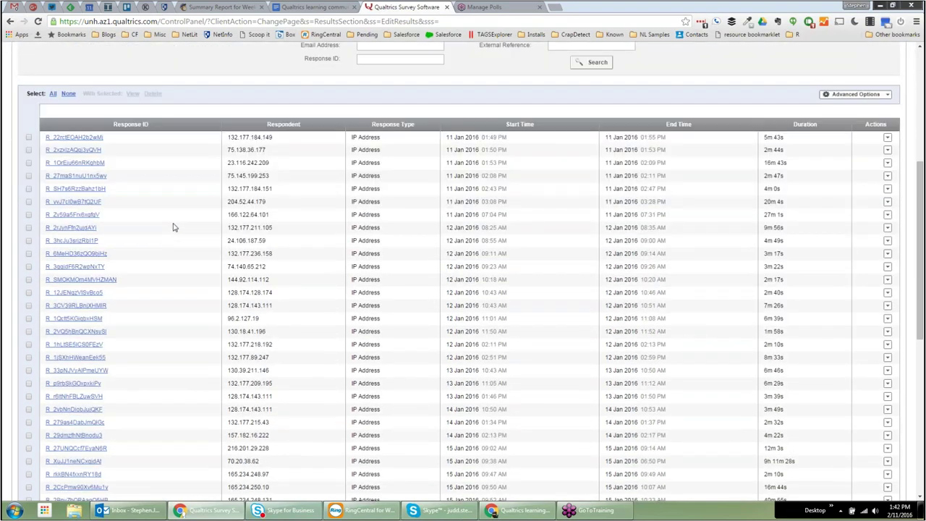
{"action": "scroll", "coordinate": [173, 228], "scroll_direction": "down", "scroll_amount": 5}
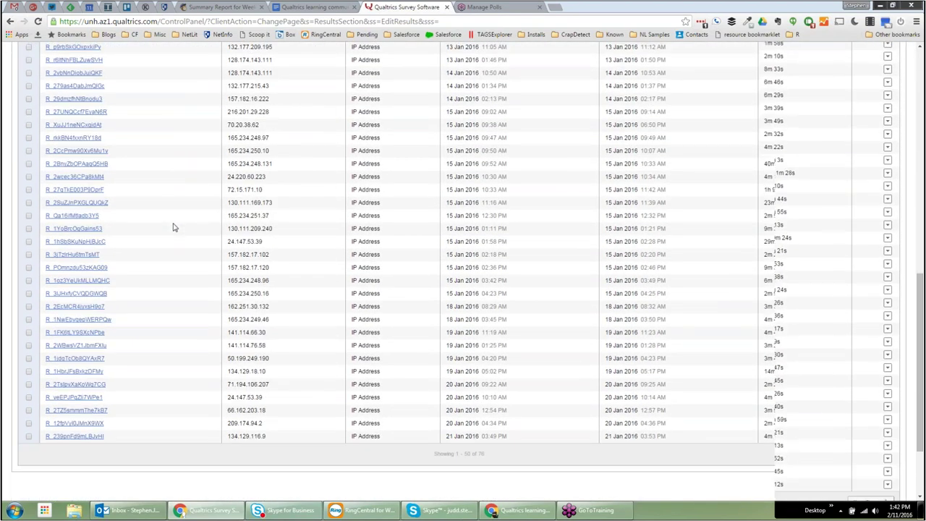
{"action": "scroll", "coordinate": [173, 227], "scroll_direction": "up", "scroll_amount": 8}
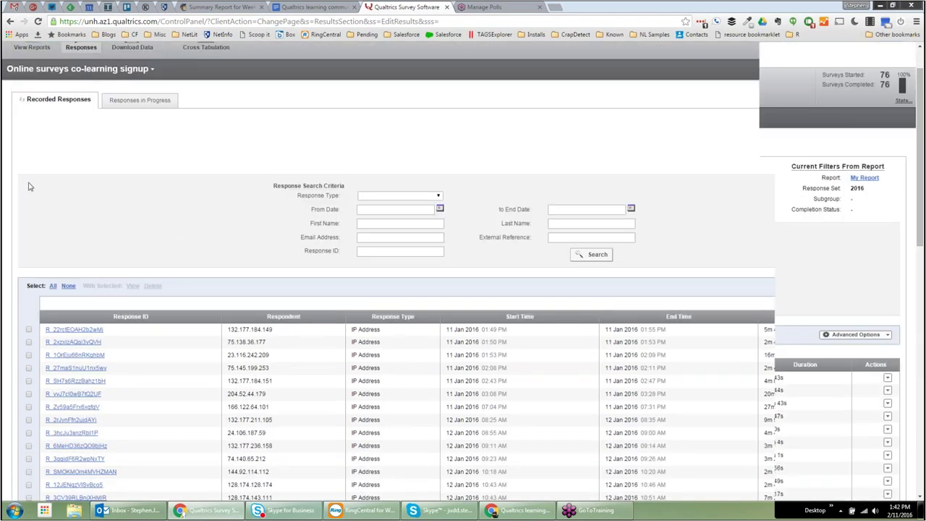
{"action": "scroll", "coordinate": [29, 186], "scroll_direction": "up", "scroll_amount": 2}
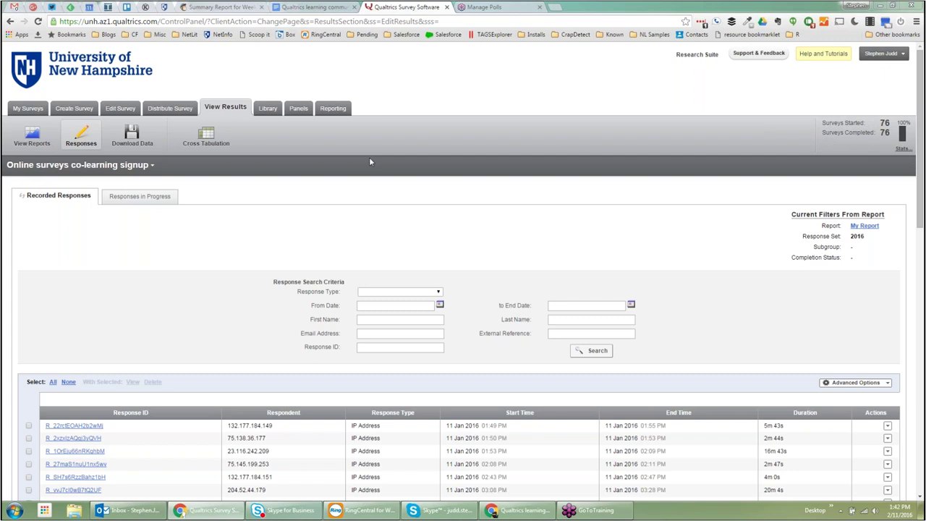
{"action": "left_click", "coordinate": [439, 293]}
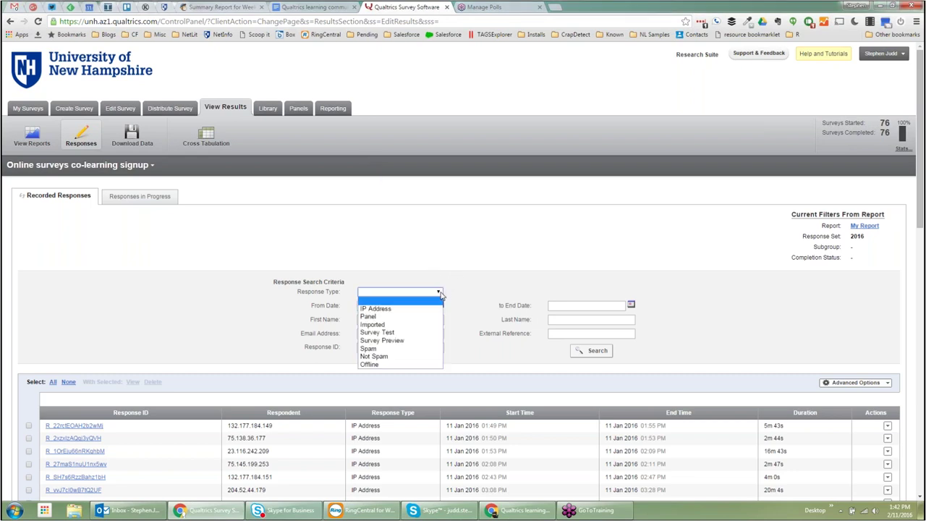
{"action": "left_click", "coordinate": [440, 293]}
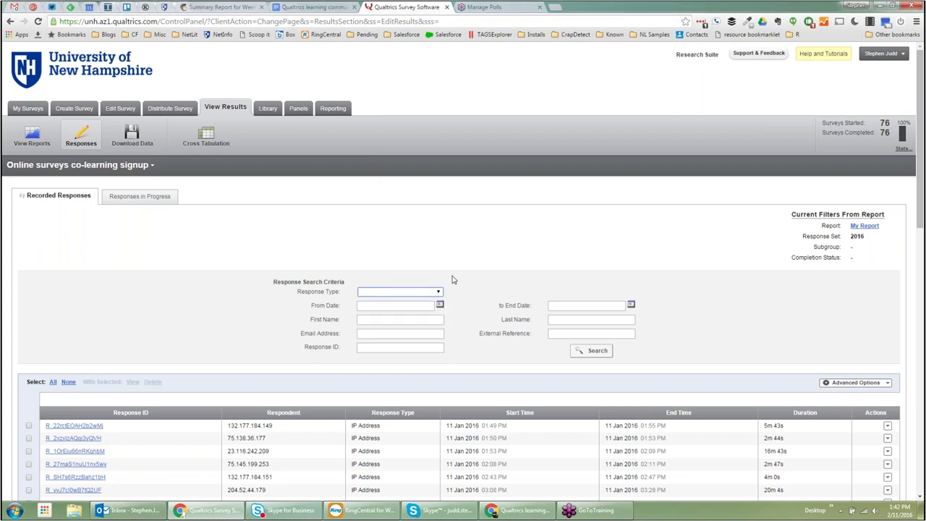